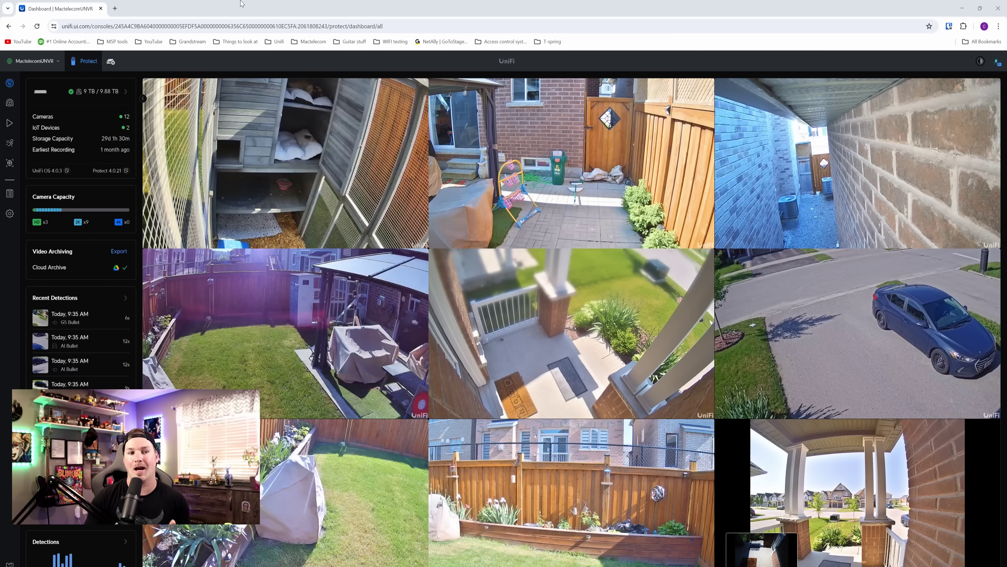
Switch the live camera grid's viewer quality from Automatic to High Quality
{"action": "mouse_move", "coordinate": [610, 250]}
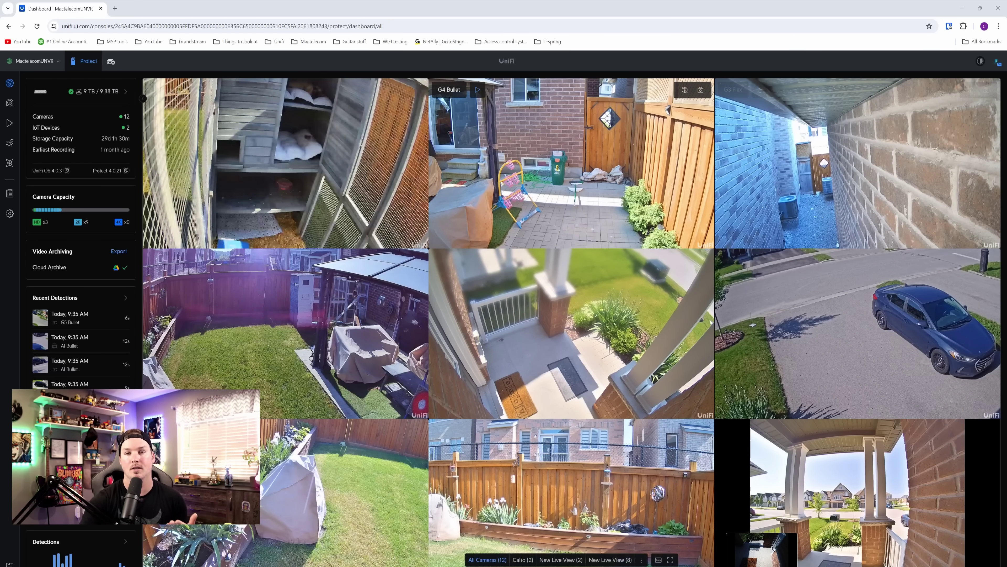
{"action": "scroll", "coordinate": [582, 235], "scroll_direction": "down", "scroll_amount": 5}
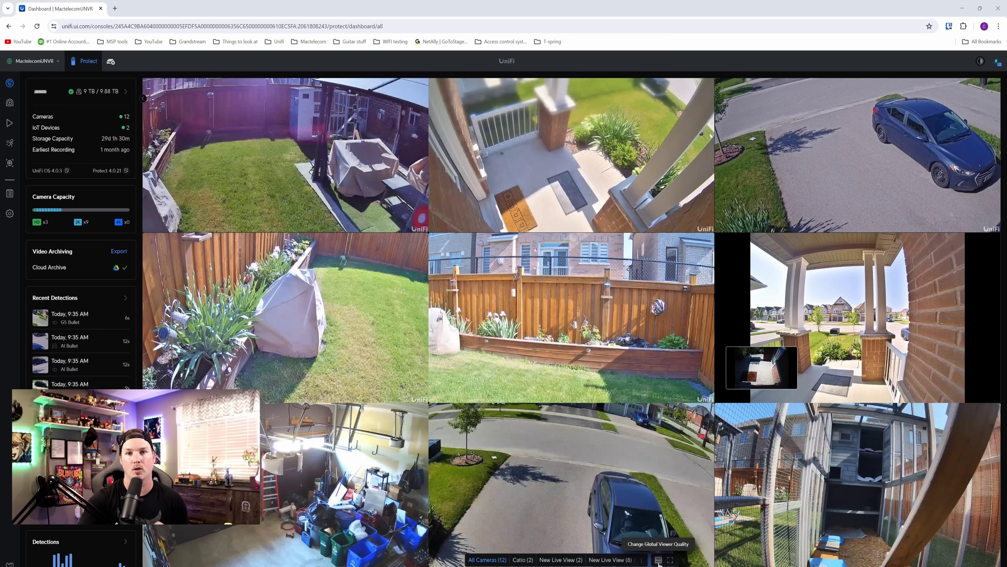
{"action": "left_click", "coordinate": [659, 562]}
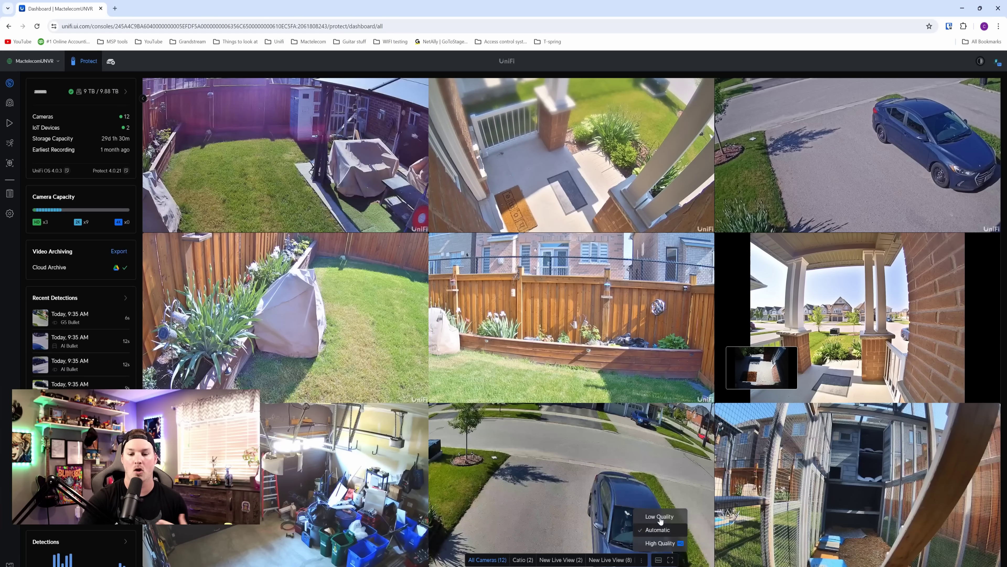
{"action": "left_click", "coordinate": [661, 544]}
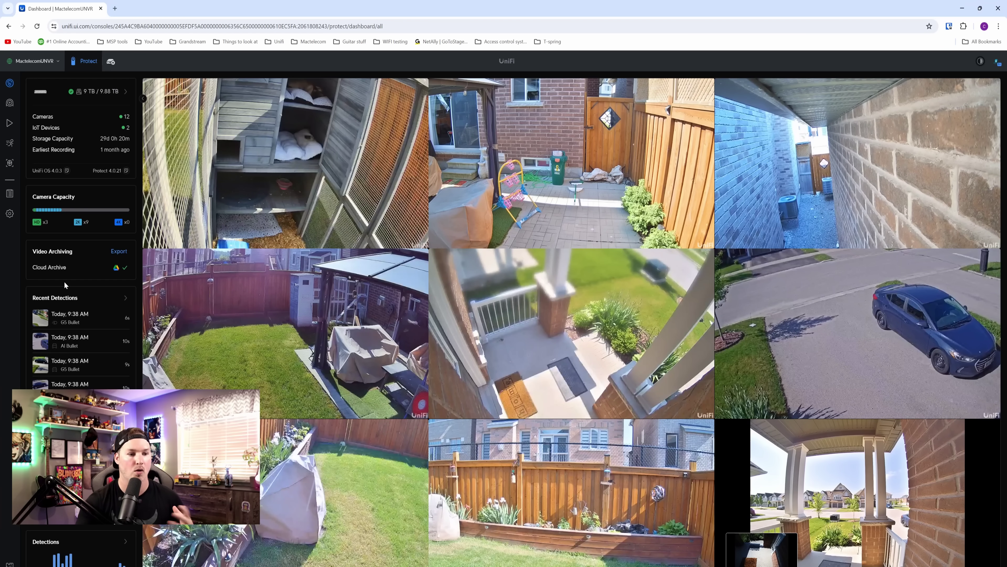
Set up a video export of all 12 cameras starting April 1, 2024
{"action": "left_click", "coordinate": [124, 253]}
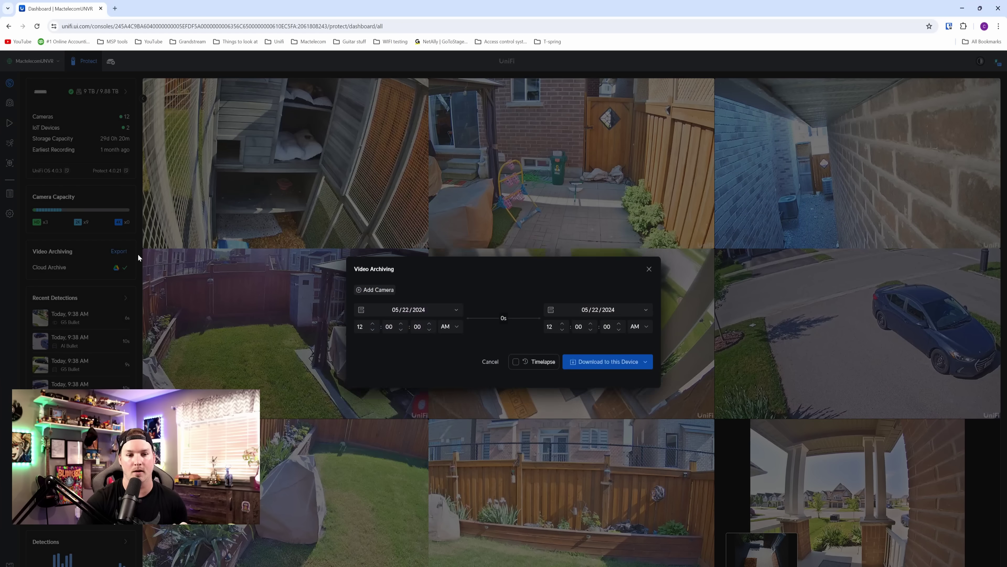
{"action": "left_click", "coordinate": [372, 284]}
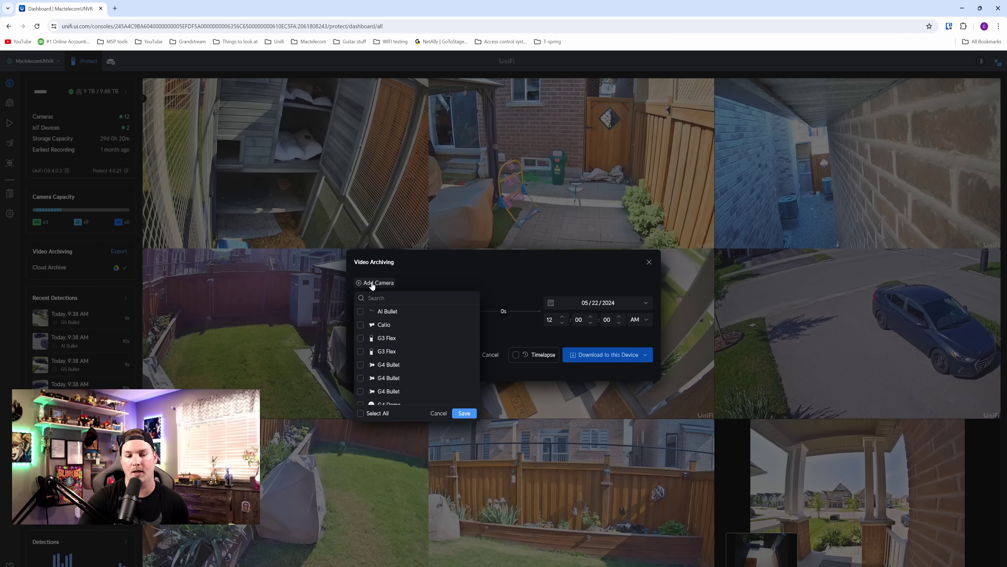
{"action": "left_click", "coordinate": [361, 413]}
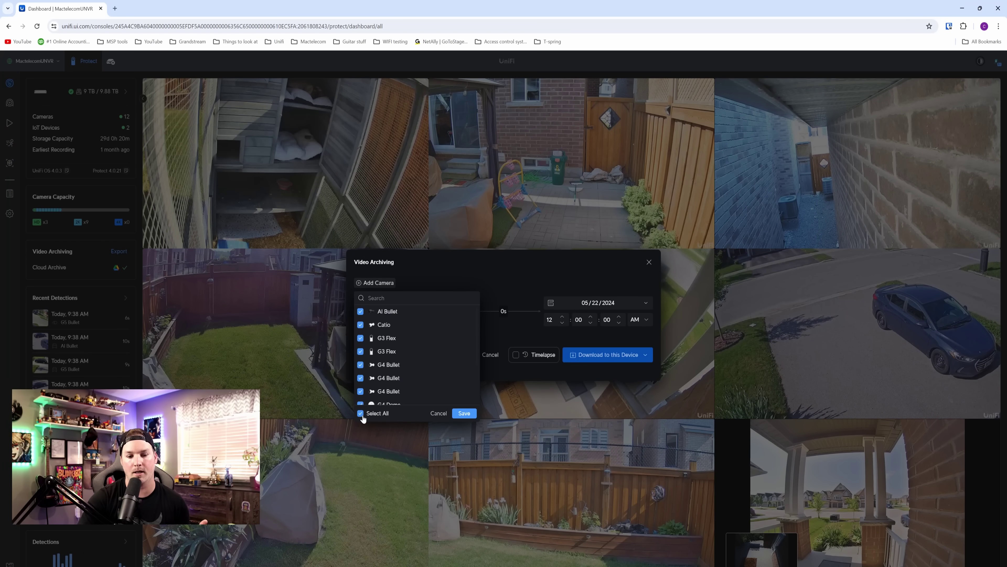
{"action": "left_click", "coordinate": [460, 413]}
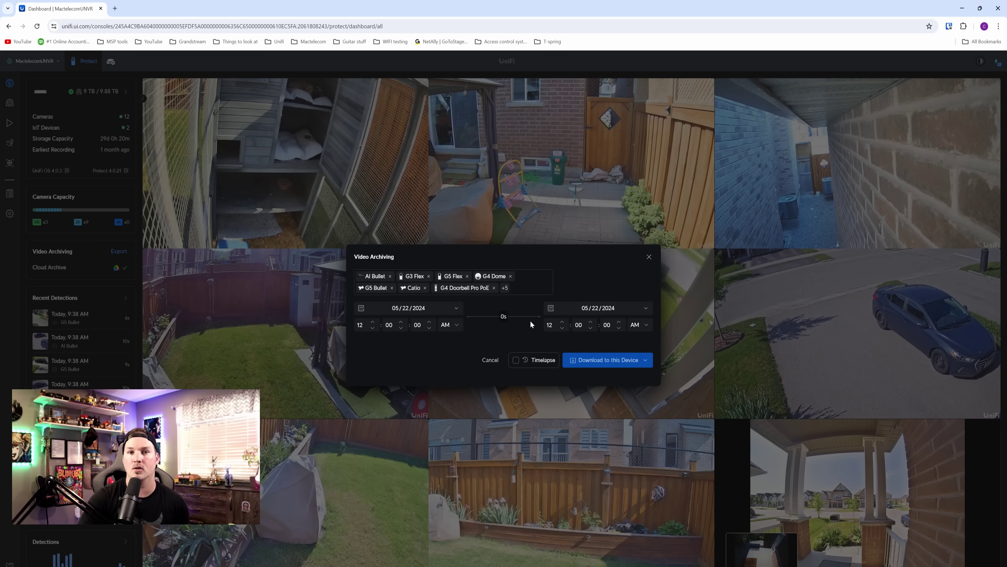
{"action": "left_click", "coordinate": [439, 313]}
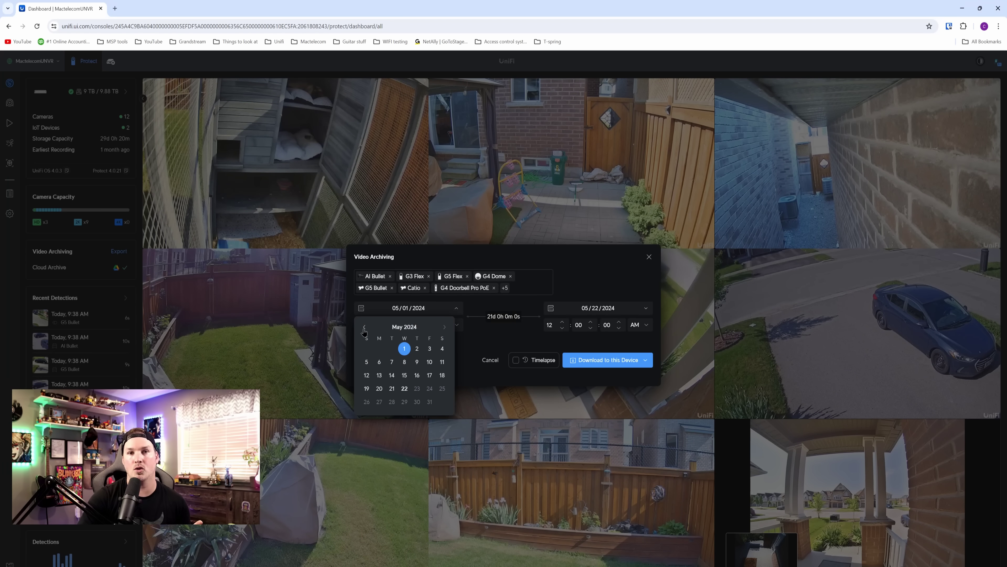
{"action": "left_click", "coordinate": [405, 345]}
{"action": "left_click", "coordinate": [380, 348]}
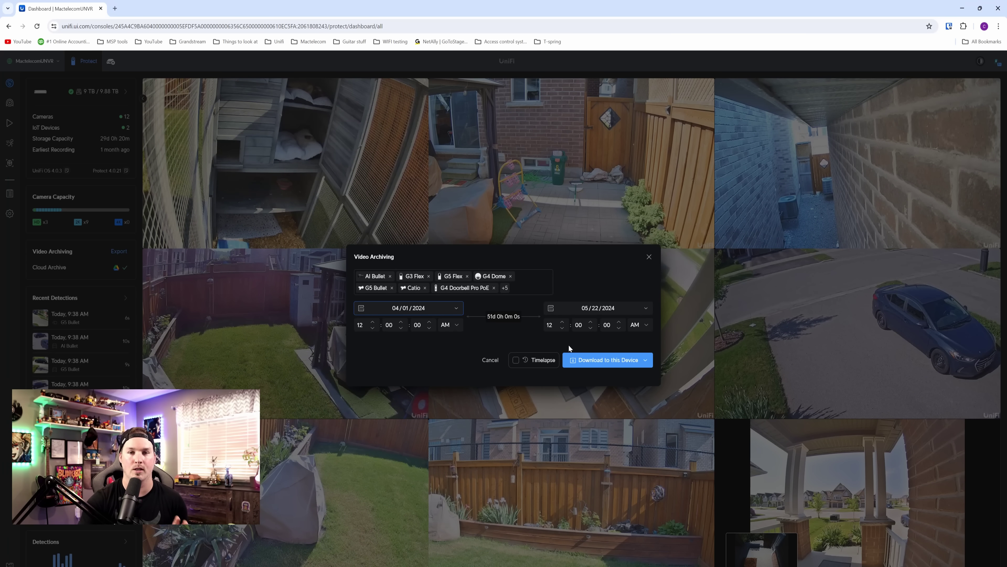
Archive the 04/01/2024–05/22/2024 clips to Google Drive
{"action": "left_click", "coordinate": [646, 360]}
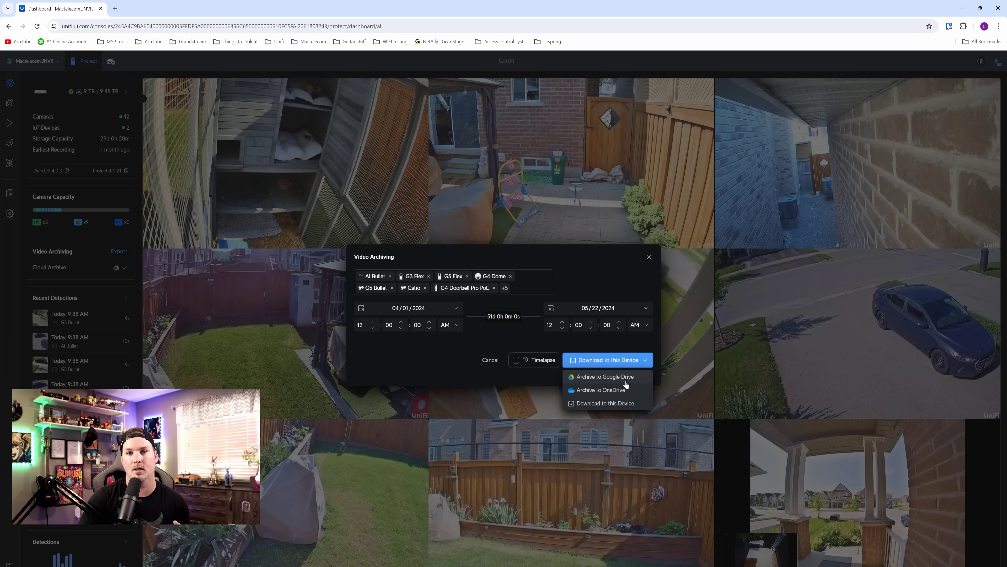
{"action": "left_click", "coordinate": [625, 377]}
{"action": "left_click", "coordinate": [623, 360]}
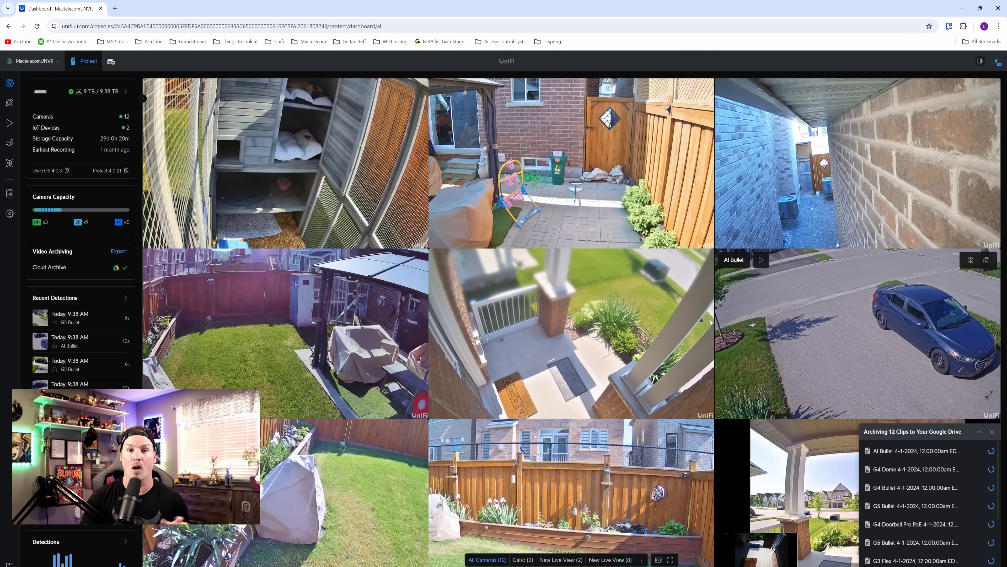
Cancel the Google Drive archive and begin adding a Cloud Drive Account in System settings
{"action": "left_click", "coordinate": [992, 431]}
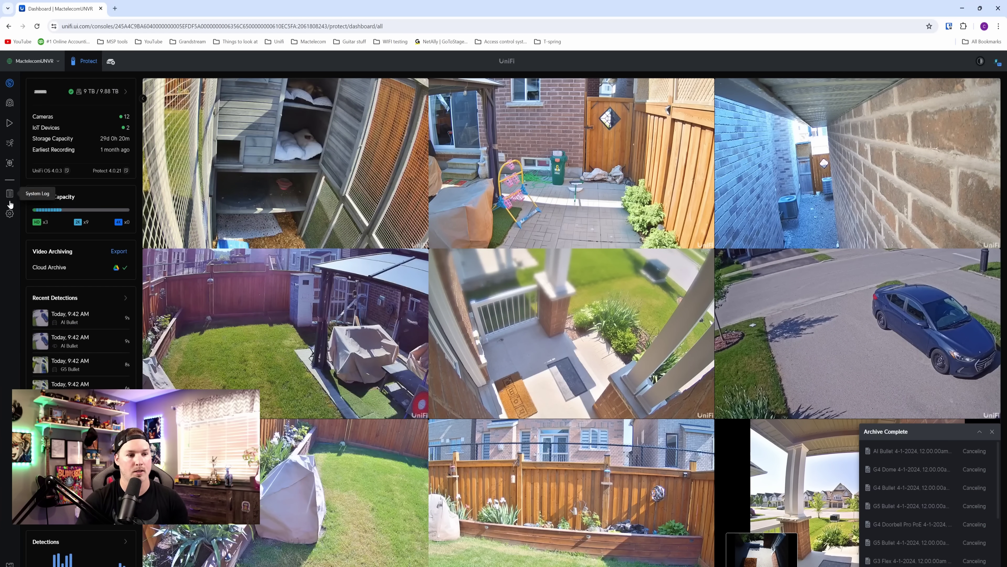
{"action": "left_click", "coordinate": [9, 213]}
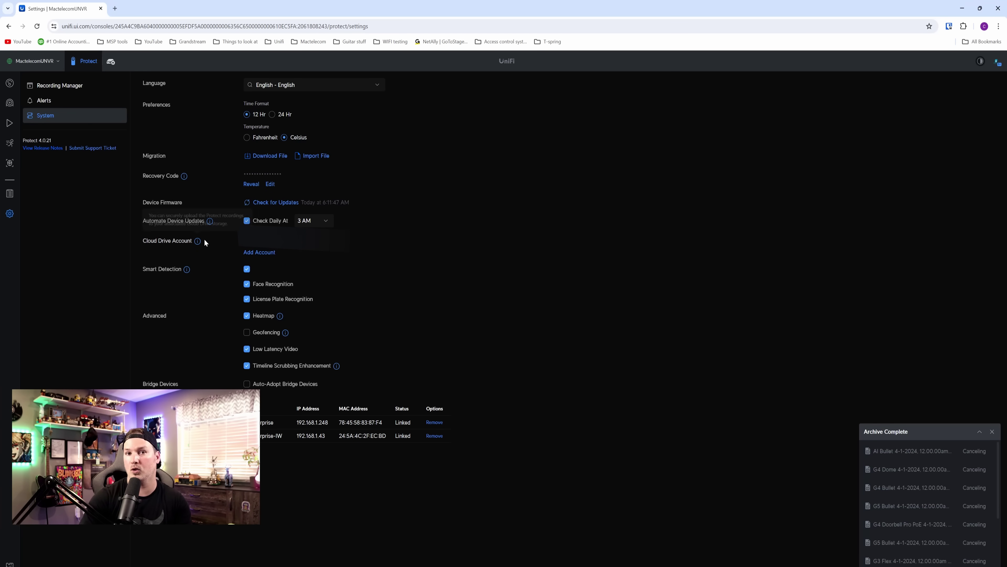
{"action": "left_click", "coordinate": [260, 254]}
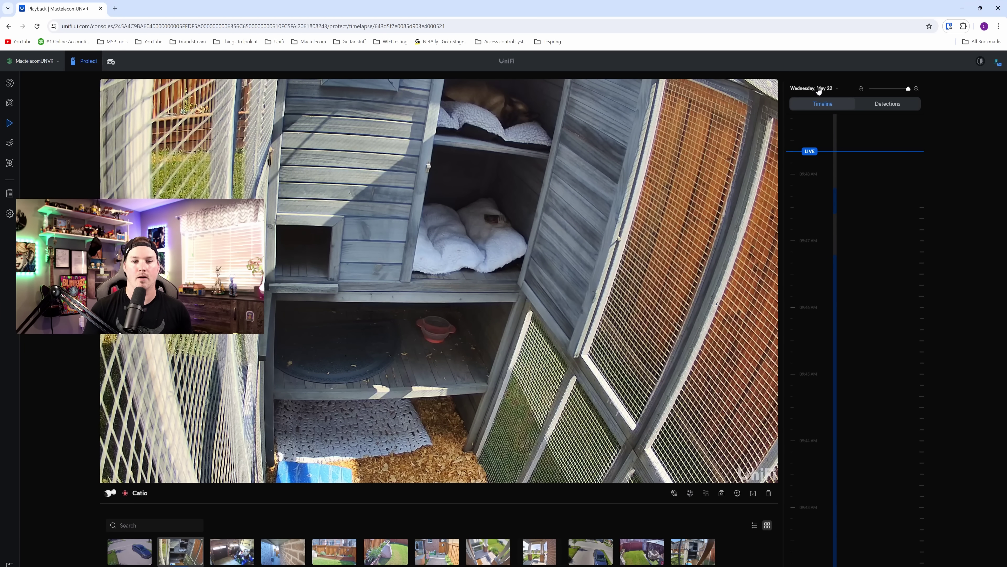
Open archiving for the Catio clip of 05/22/2024, 09:48:01 to 09:48:31 AM
{"action": "mouse_move", "coordinate": [712, 223]}
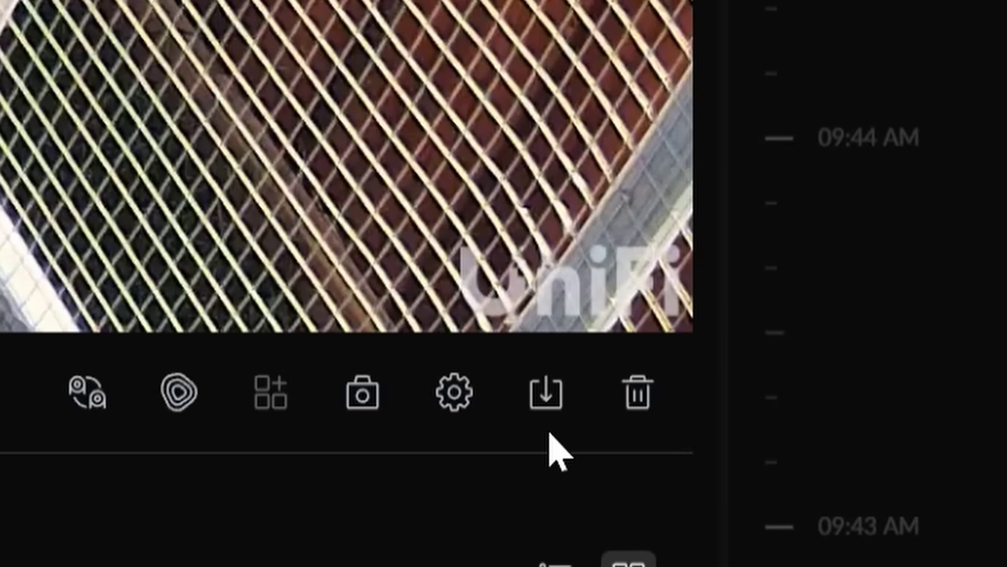
{"action": "left_click", "coordinate": [542, 420]}
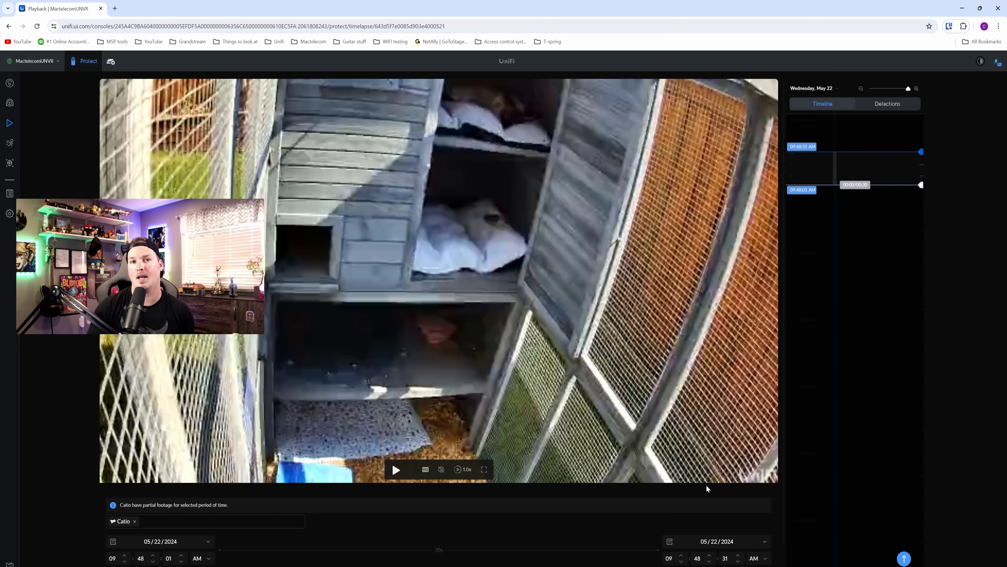
{"action": "scroll", "coordinate": [730, 508], "scroll_direction": "down", "scroll_amount": 1}
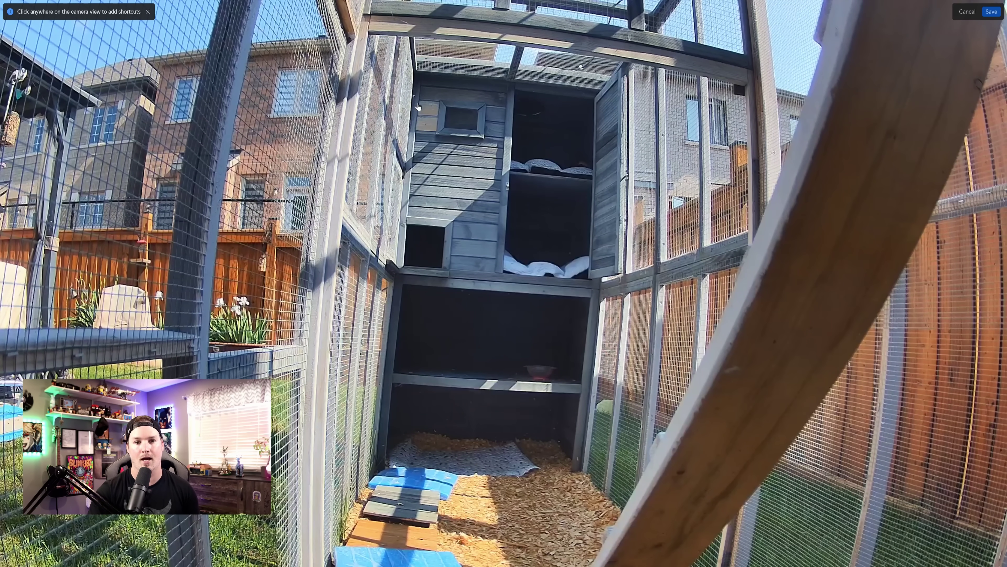
Place a camera shortcut marker on the catio view to link another camera
{"action": "left_click", "coordinate": [424, 91]}
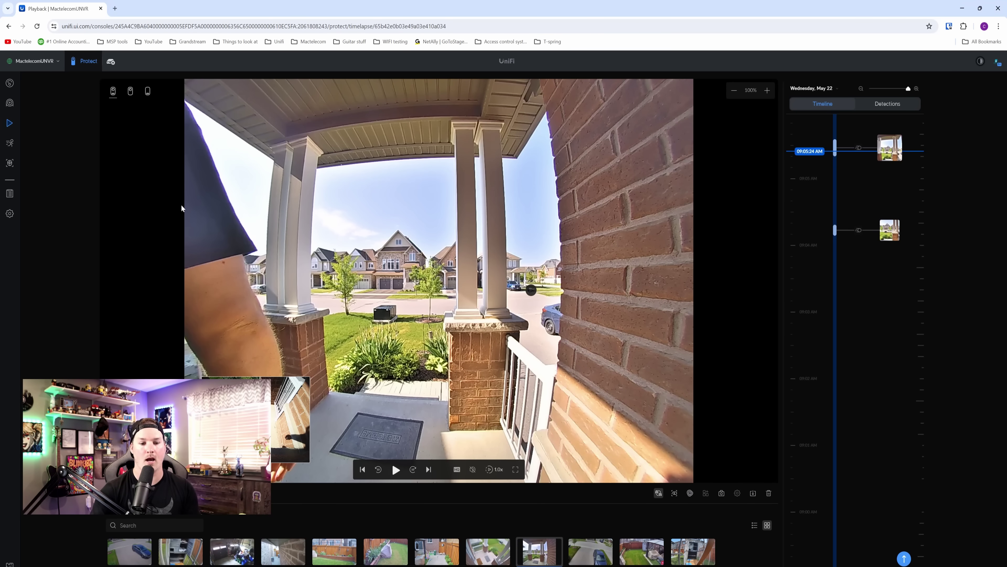
Follow playback shortcuts through AI Bullet, G5 Bullet, G3 Flex and G4 Bullet, ending on the G4 Bullet fence camera
{"action": "mouse_move", "coordinate": [530, 292]}
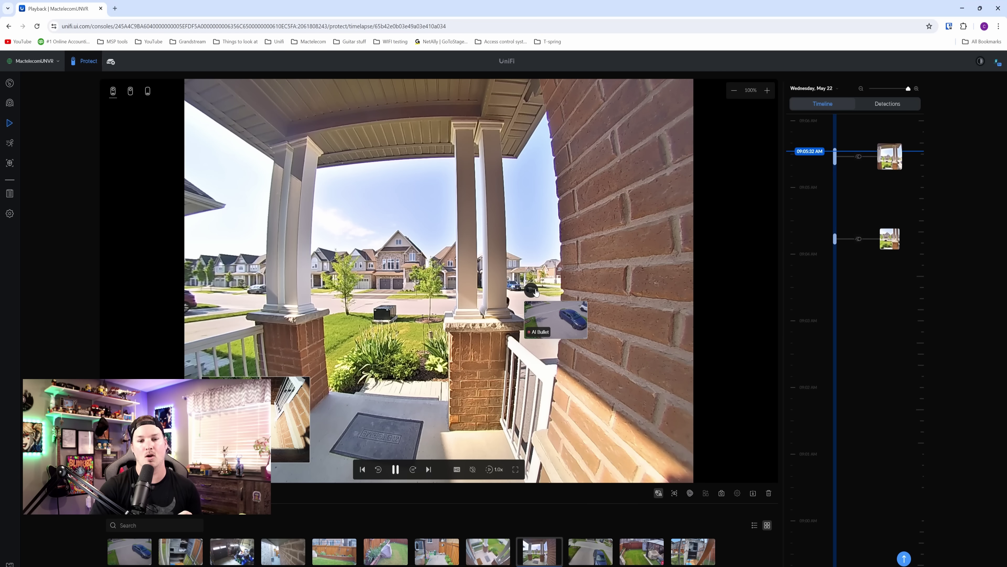
{"action": "left_click", "coordinate": [535, 292]}
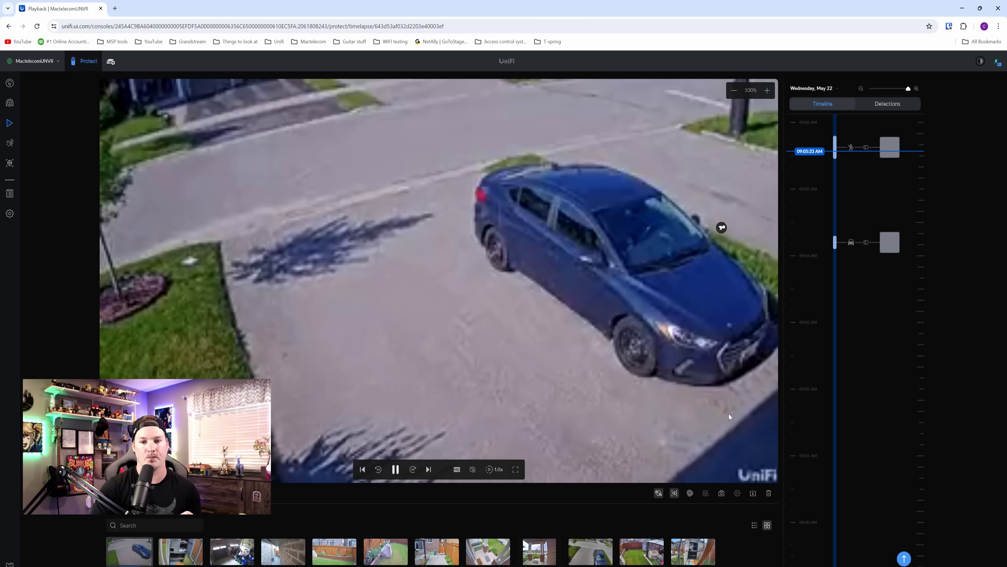
{"action": "mouse_move", "coordinate": [722, 230]}
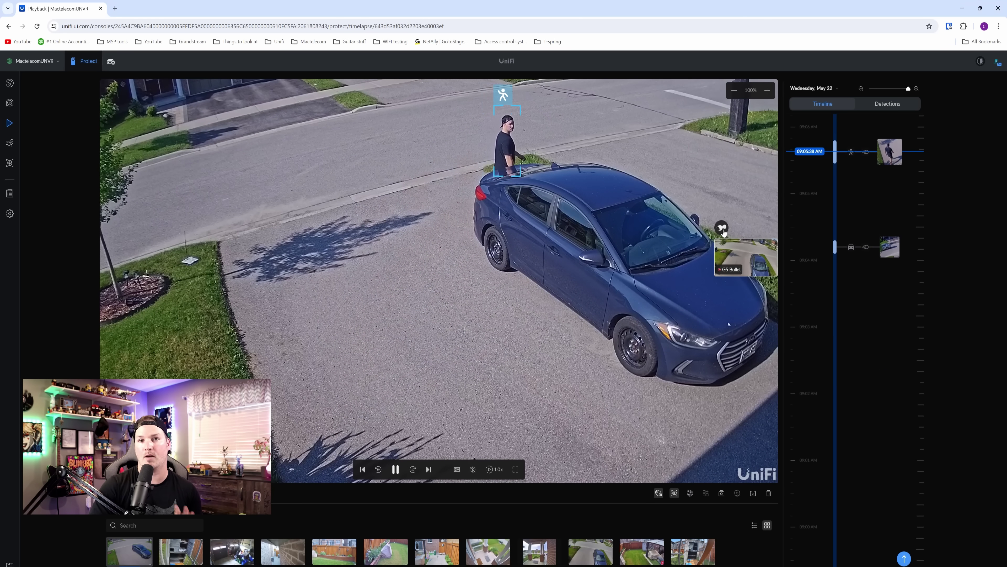
{"action": "left_click", "coordinate": [723, 230]}
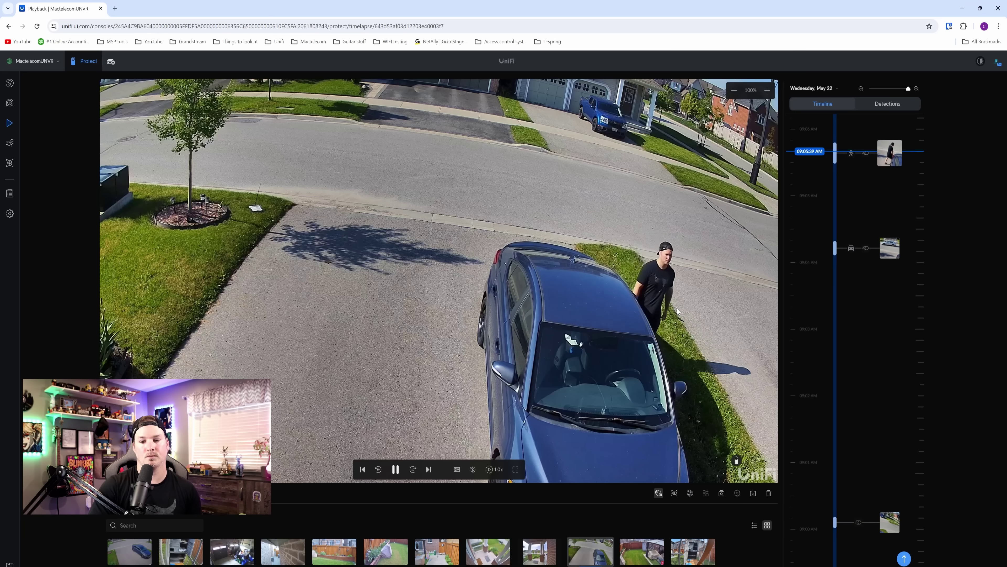
{"action": "mouse_move", "coordinate": [737, 461]}
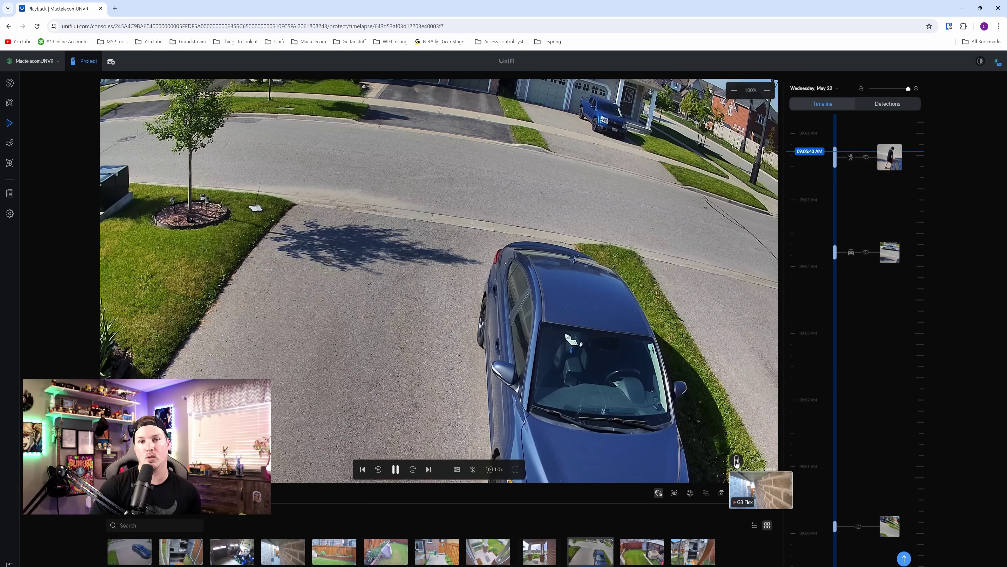
{"action": "left_click", "coordinate": [736, 461]}
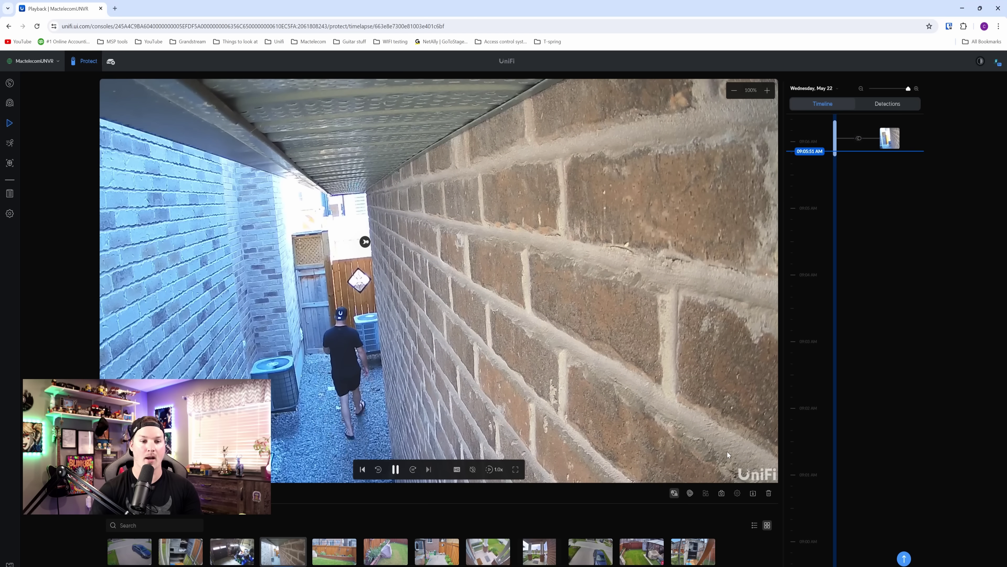
{"action": "mouse_move", "coordinate": [369, 242]}
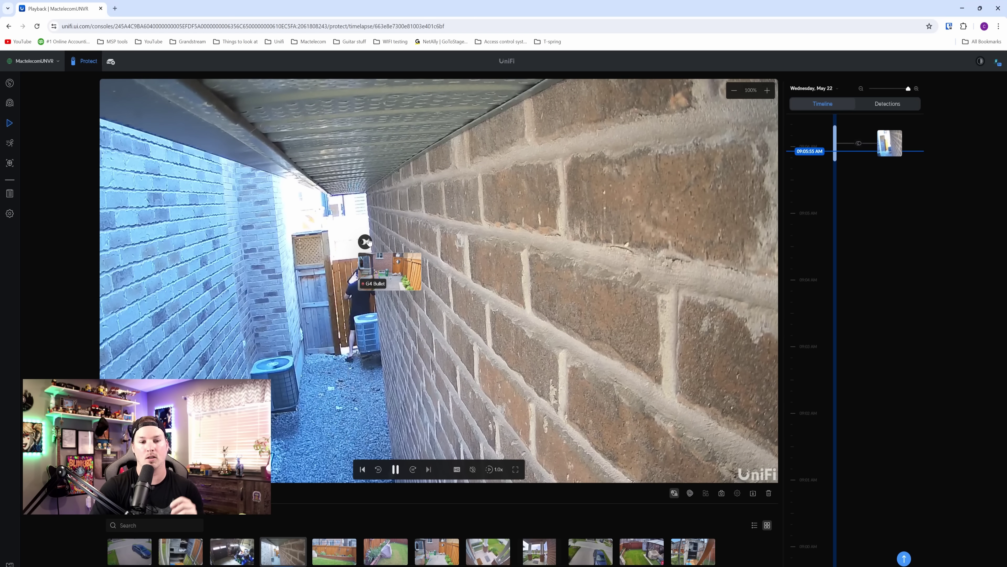
{"action": "left_click", "coordinate": [366, 242]}
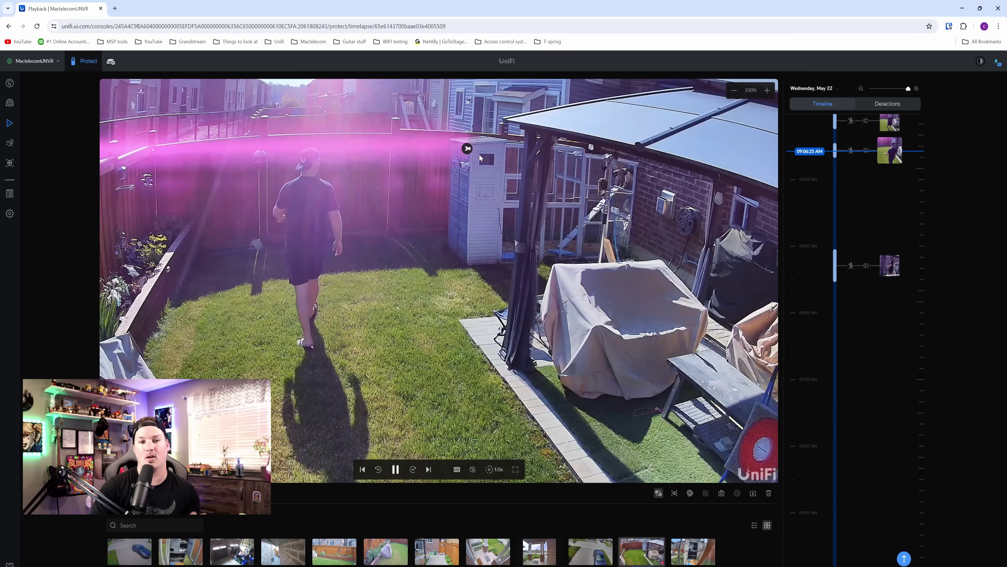
{"action": "left_click", "coordinate": [468, 152]}
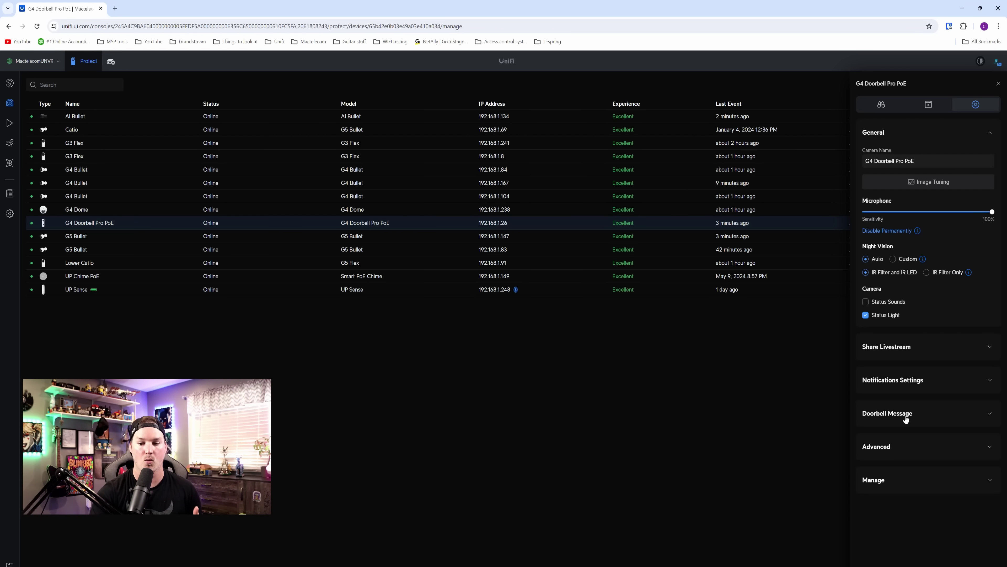
Set the G4 Doorbell Pro PoE's doorbell message to the Hello dog image
{"action": "left_click", "coordinate": [910, 415]}
{"action": "scroll", "coordinate": [920, 416], "scroll_direction": "down", "scroll_amount": 3}
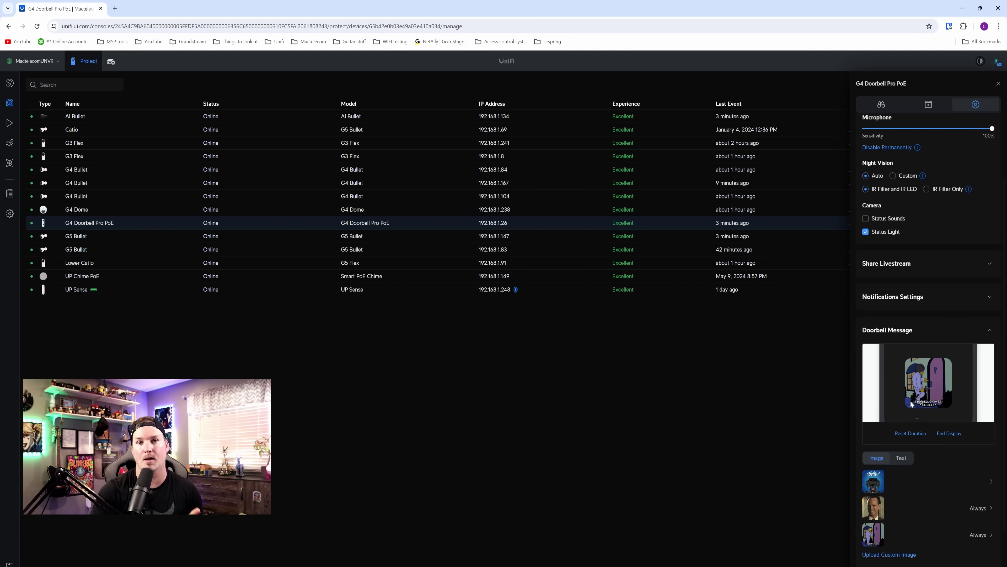
{"action": "scroll", "coordinate": [911, 400], "scroll_direction": "down", "scroll_amount": 1}
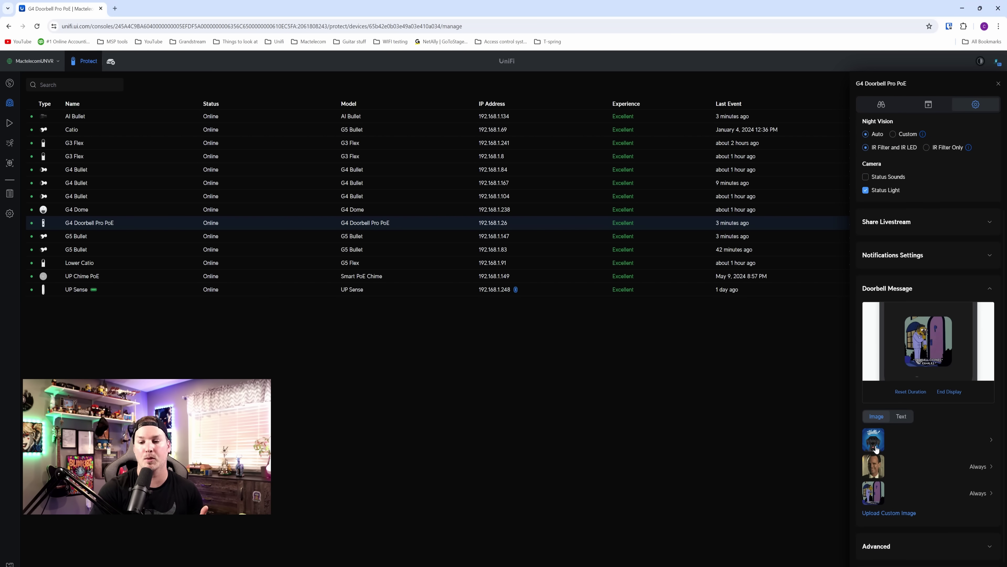
{"action": "left_click", "coordinate": [878, 448]}
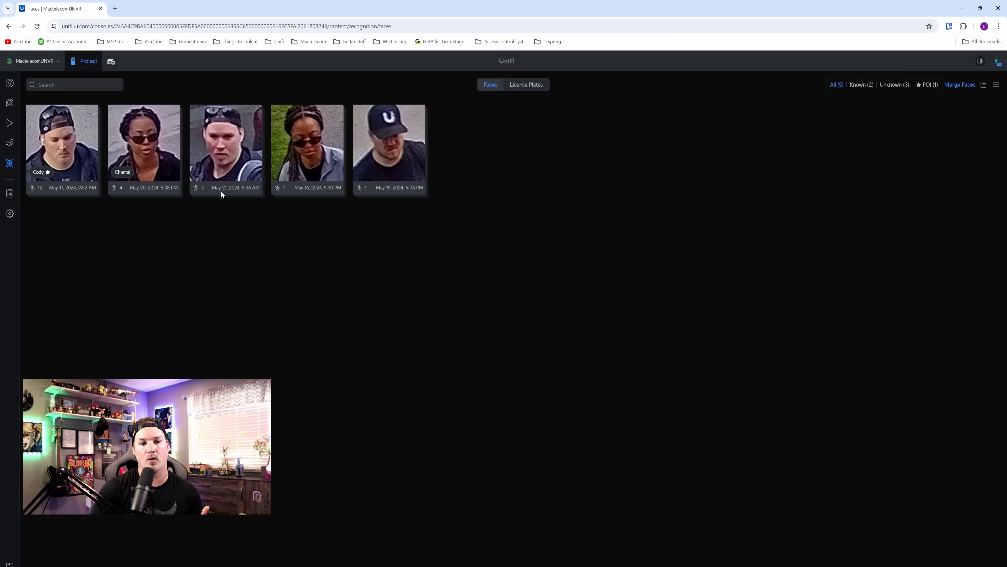
Select the Cody and May 21 faces and merge them into one profile
{"action": "mouse_move", "coordinate": [223, 194]}
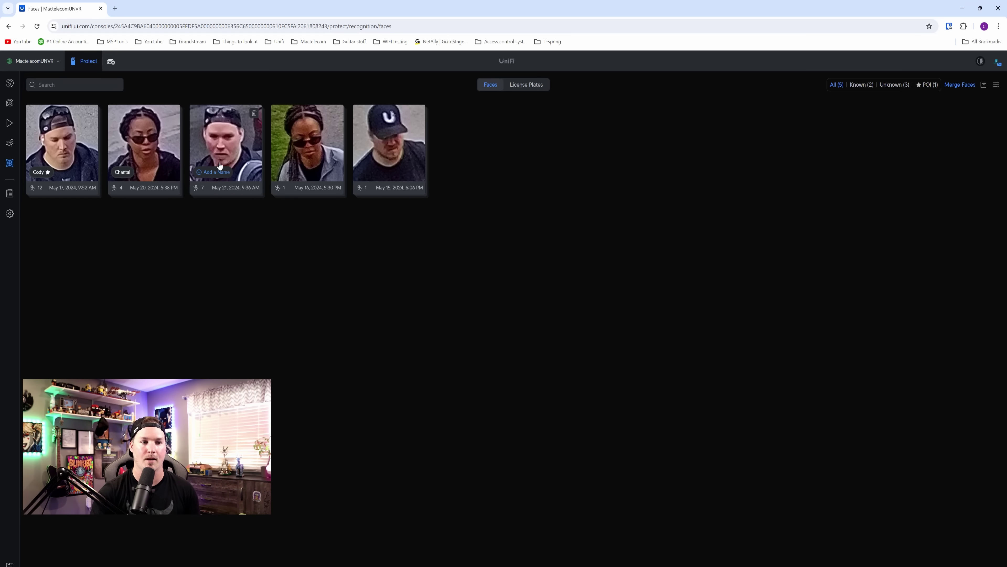
{"action": "left_click", "coordinate": [965, 86]}
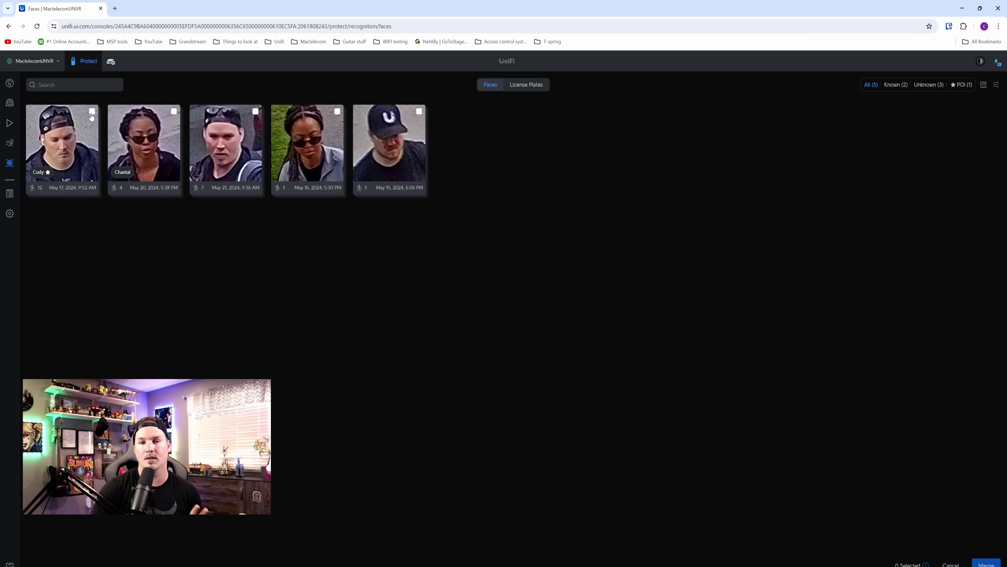
{"action": "left_click", "coordinate": [234, 115]}
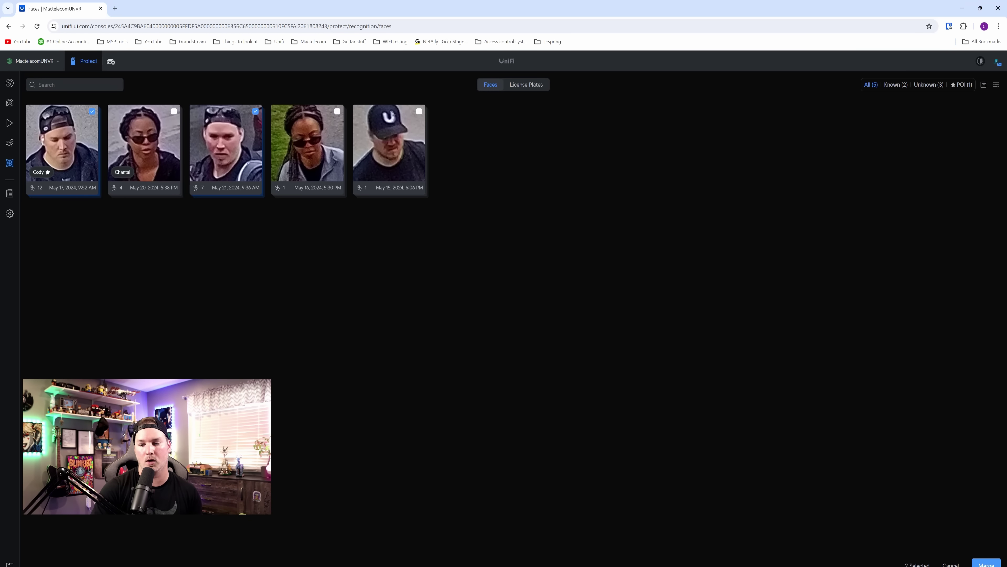
{"action": "left_click", "coordinate": [988, 563]}
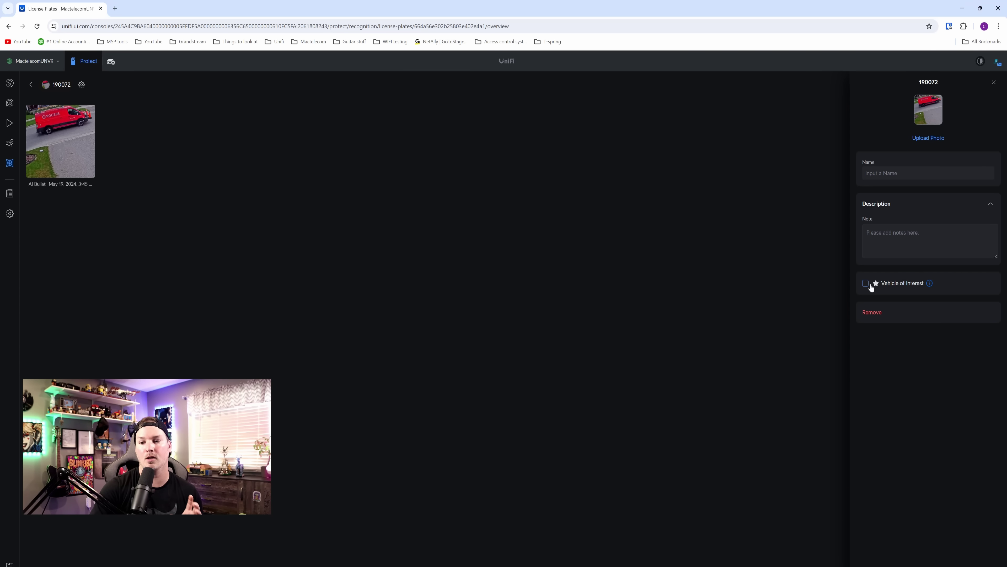
Flag the red van's license plate as a Vehicle of Interest
{"action": "left_click", "coordinate": [866, 283]}
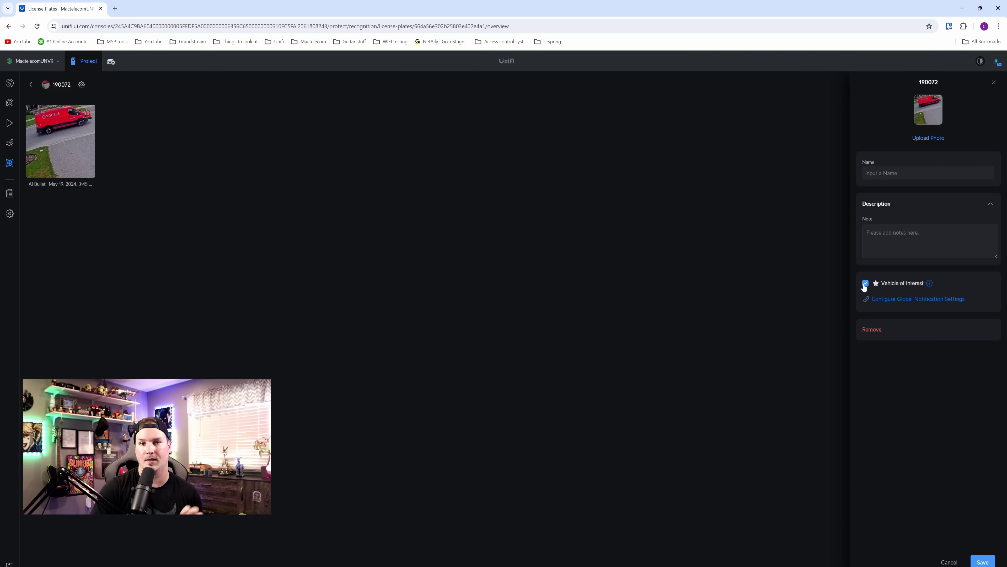
{"action": "mouse_move", "coordinate": [930, 286]}
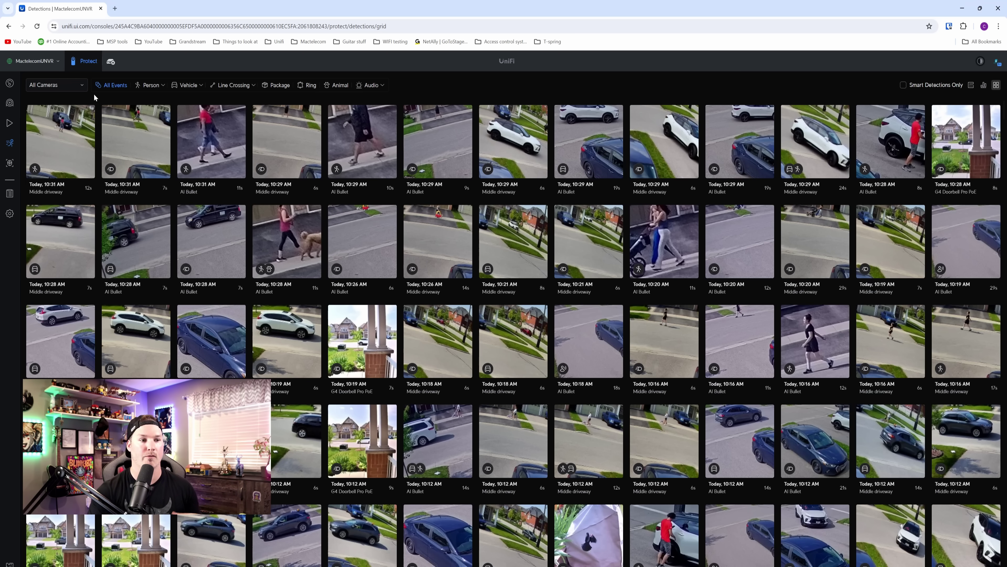
Filter detections to the Backyard gate camera and draw a search zone around the gate
{"action": "left_click", "coordinate": [82, 88]}
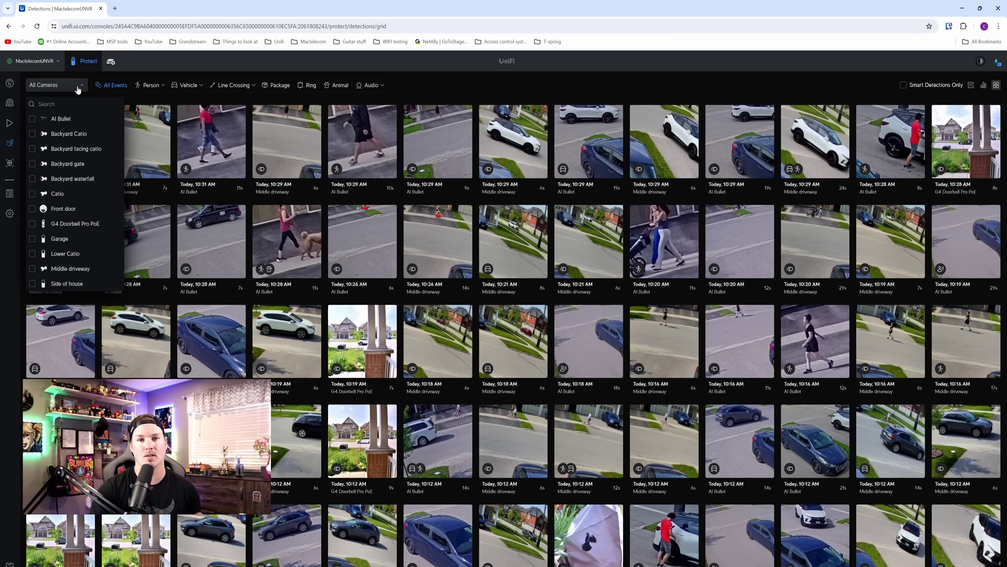
{"action": "left_click", "coordinate": [33, 164]}
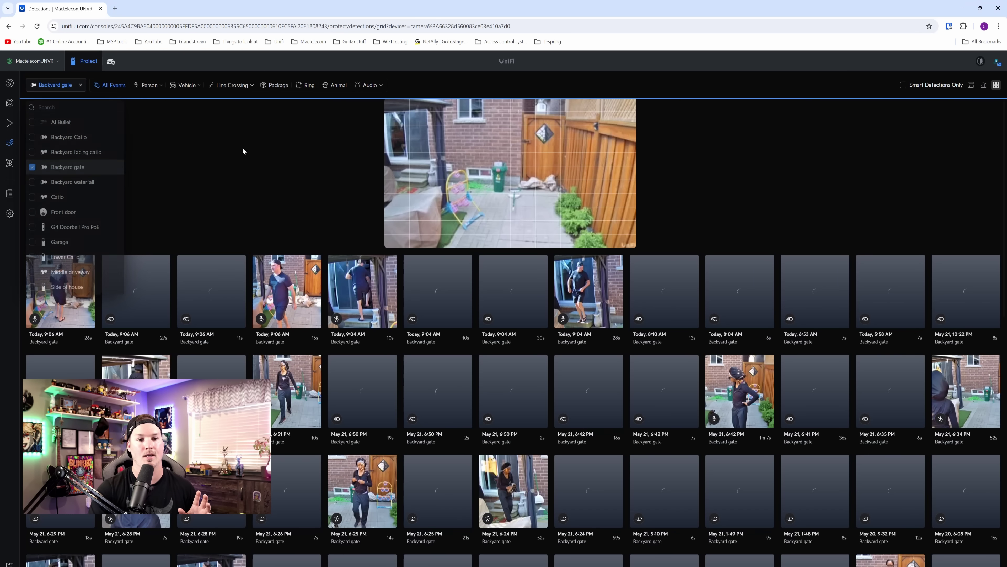
{"action": "left_click", "coordinate": [242, 146]}
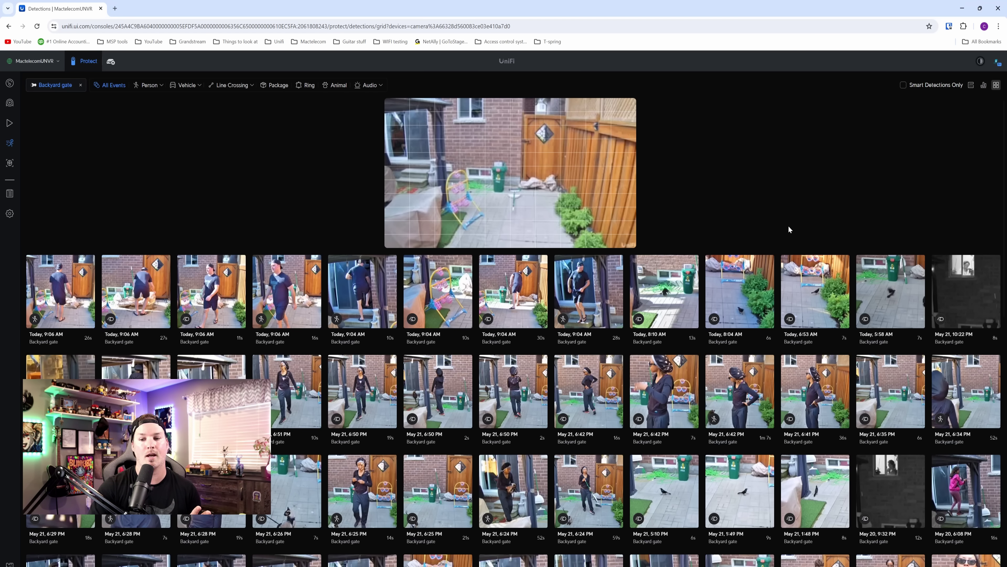
{"action": "left_click_drag", "start_coordinate": [526, 129], "coordinate": [621, 237]}
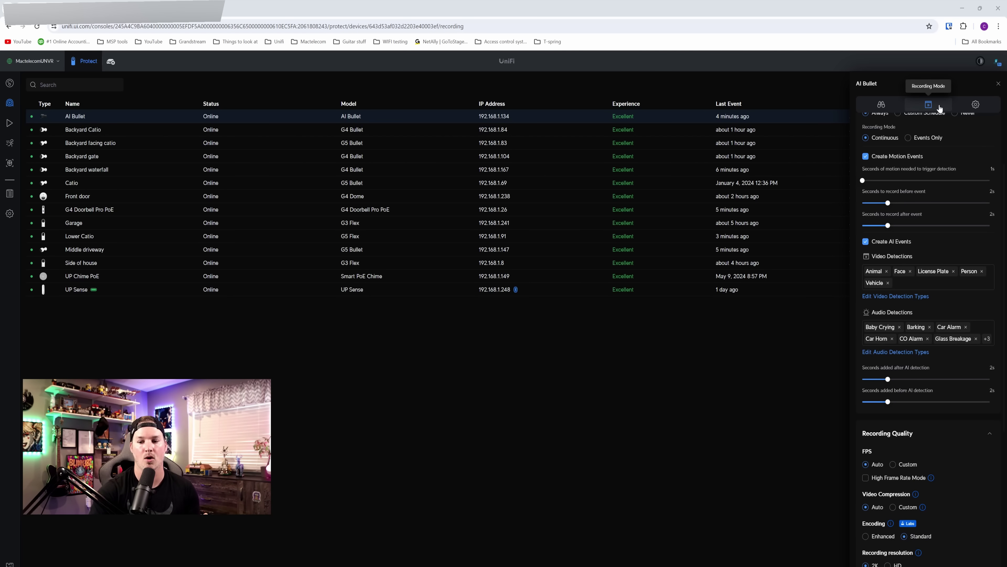
Check the AI Bullet's Recording Quality info for Standard encoding and 2K recording resolution
{"action": "scroll", "coordinate": [878, 341], "scroll_direction": "down", "scroll_amount": 3}
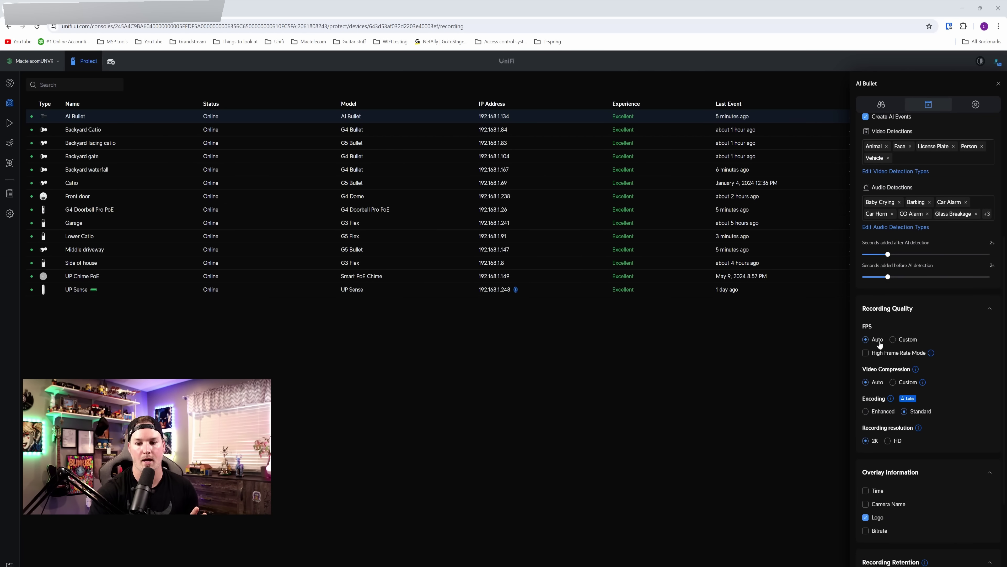
{"action": "scroll", "coordinate": [939, 357], "scroll_direction": "down", "scroll_amount": 1}
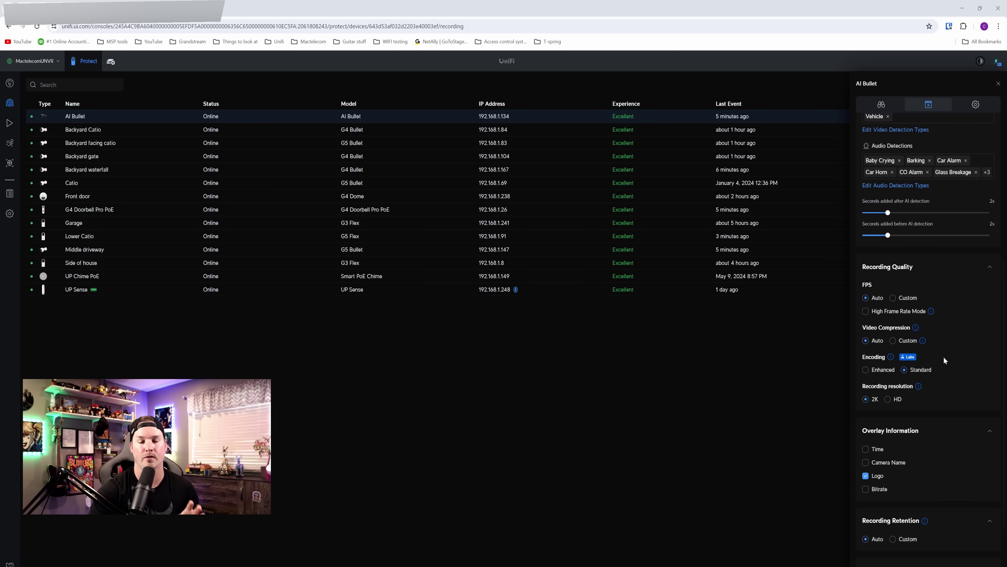
{"action": "mouse_move", "coordinate": [892, 358]}
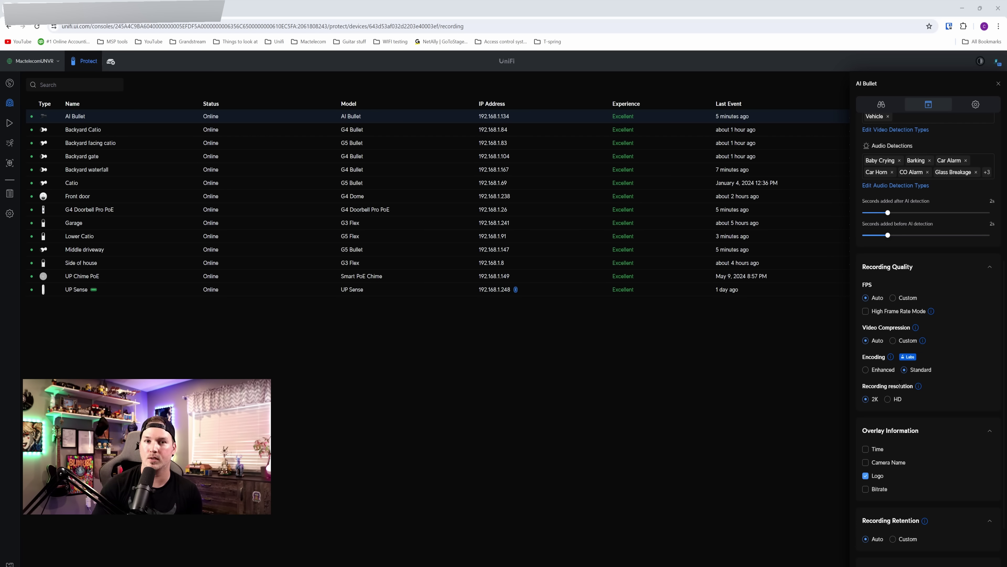
{"action": "mouse_move", "coordinate": [919, 388]}
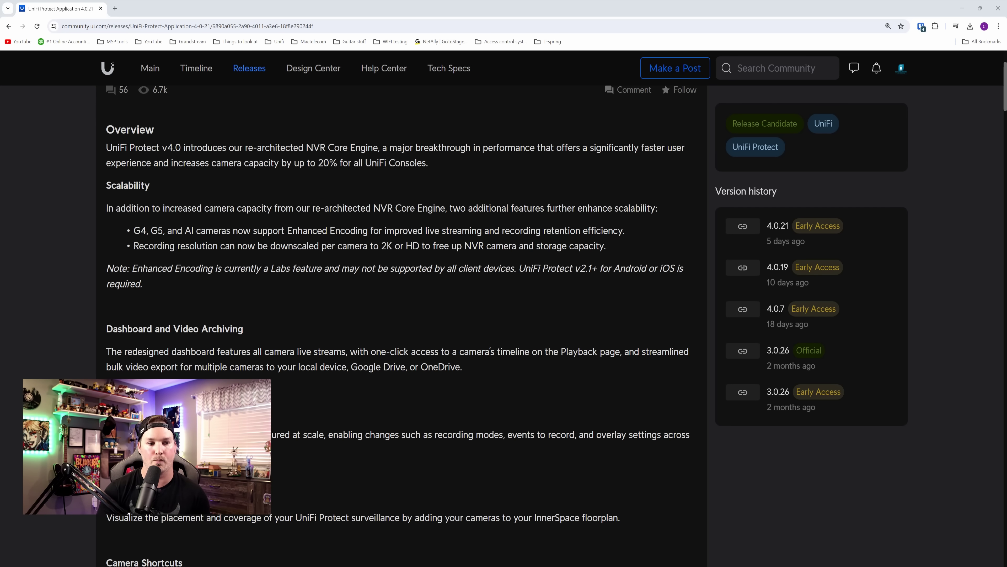
Scroll the Protect 4.0.21 release notes down to the Recording Manager section
{"action": "scroll", "coordinate": [187, 131], "scroll_direction": "down", "scroll_amount": 2}
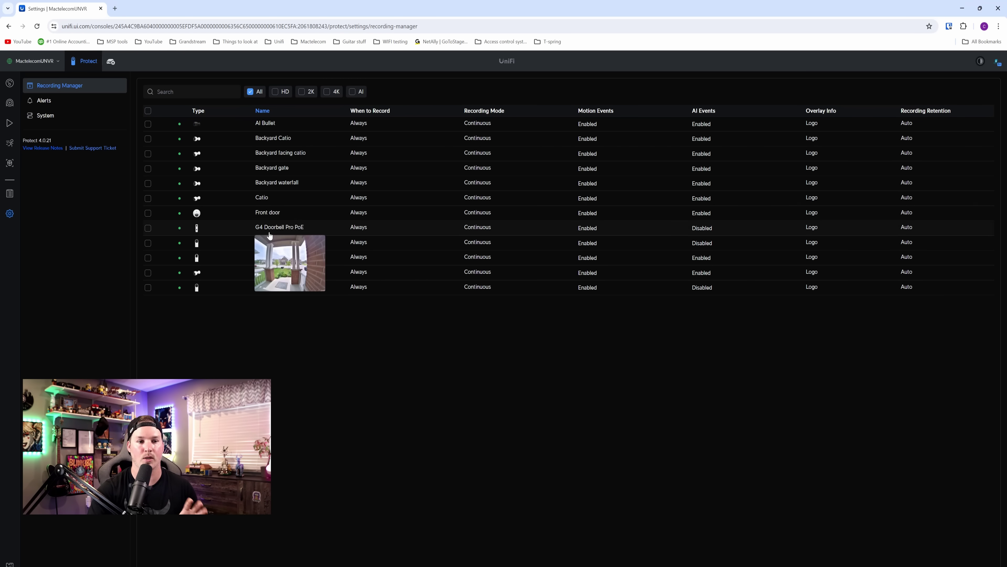
Select all 12 cameras and review the shared Always, Continuous recording settings
{"action": "left_click", "coordinate": [148, 111]}
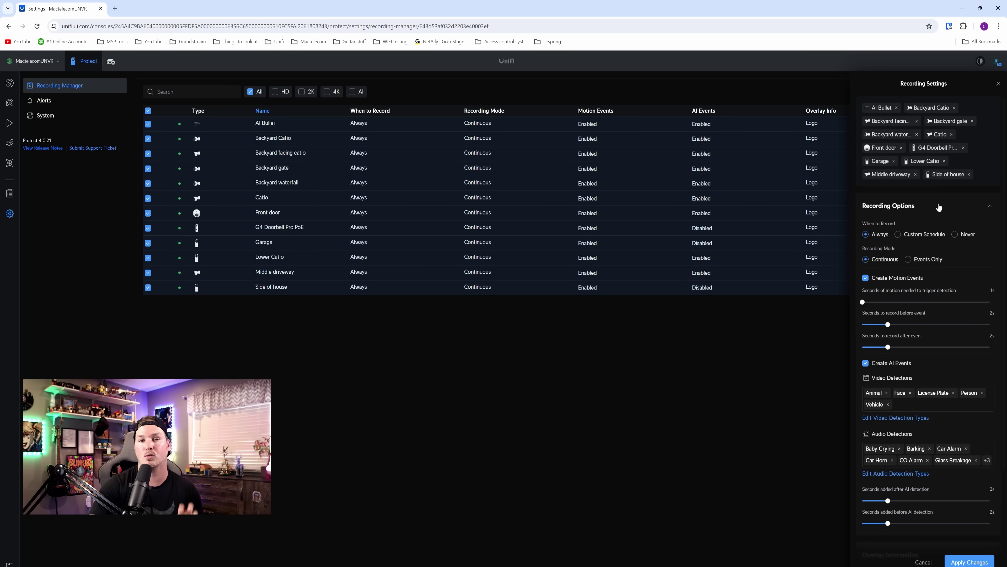
{"action": "scroll", "coordinate": [935, 207], "scroll_direction": "down", "scroll_amount": 2}
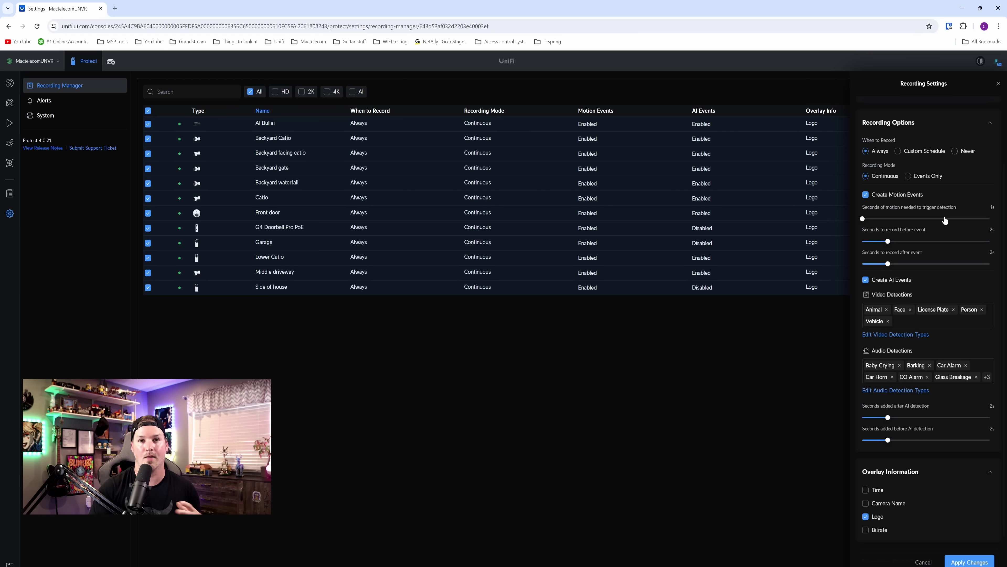